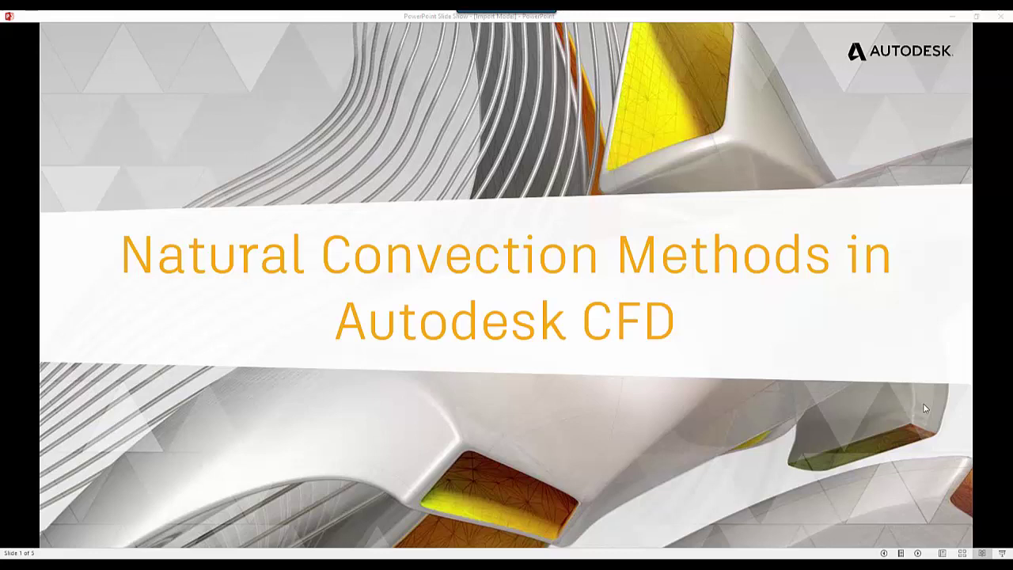
Advance the PowerPoint slide show from the title slide to slide 2 on natural convection methodologies
left_click(746, 362)
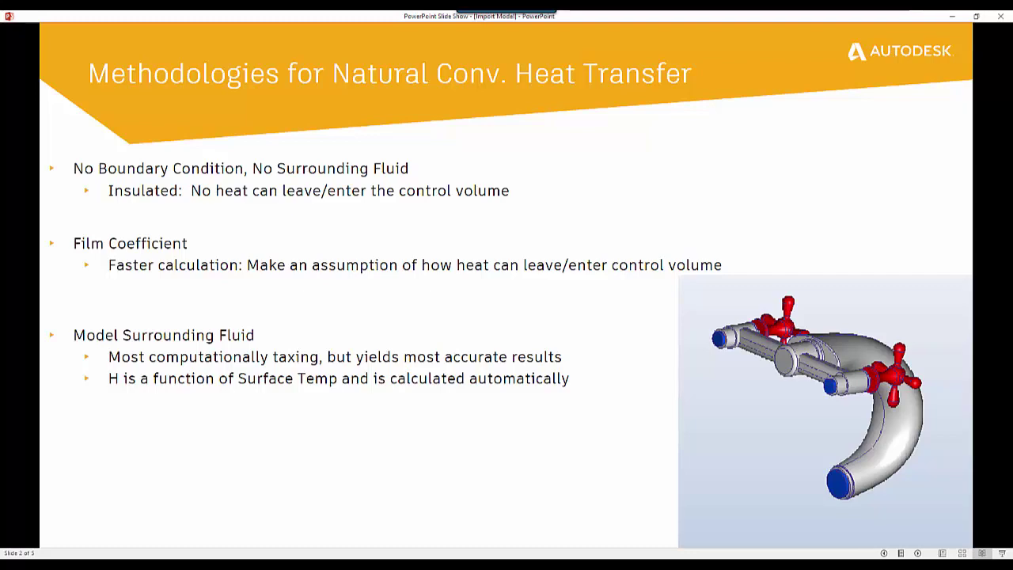
Enter 0,0,-1 as the Gravity Components in the Physics settings and close the Solve dialog
key("Right")
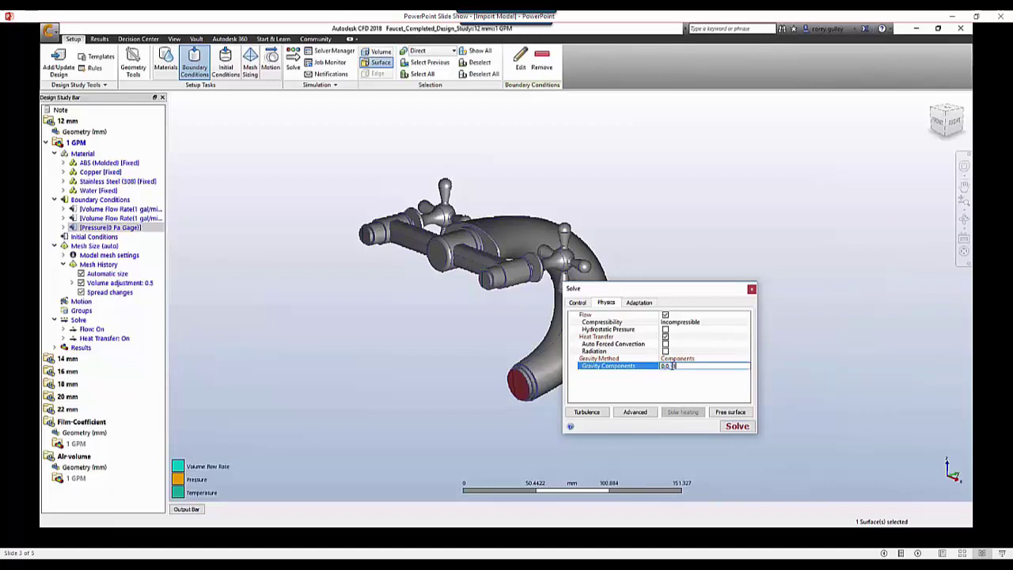
key("Return")
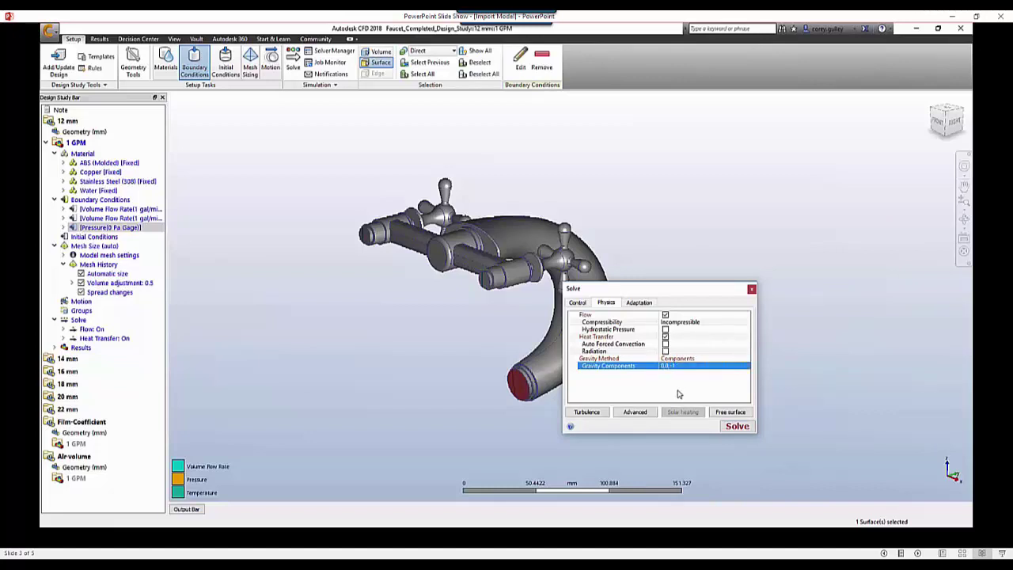
left_click(751, 290)
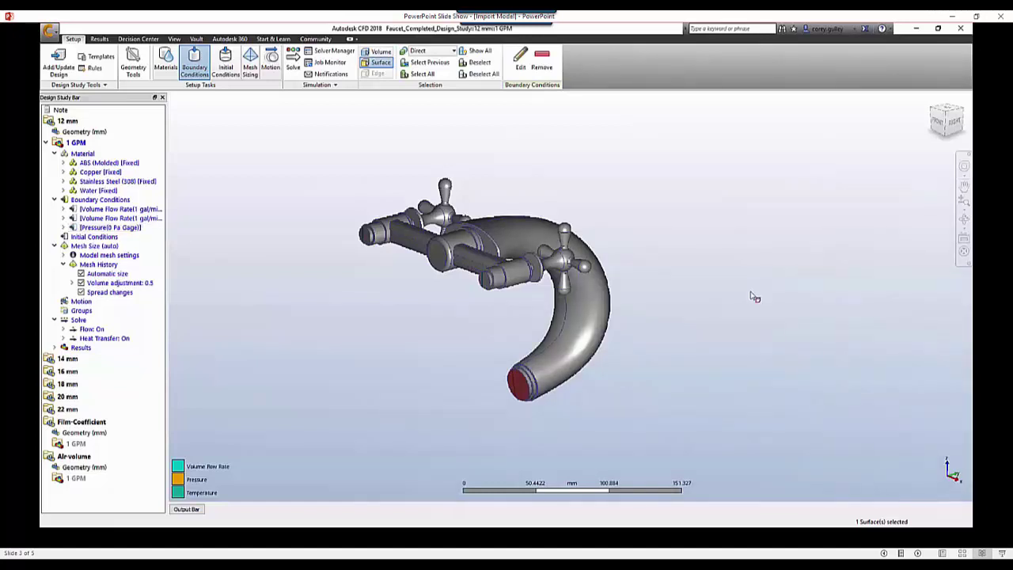
Load the Film-Coefficient design's 1 GPM scenario and bring up its boundary condition options
left_click(45, 142)
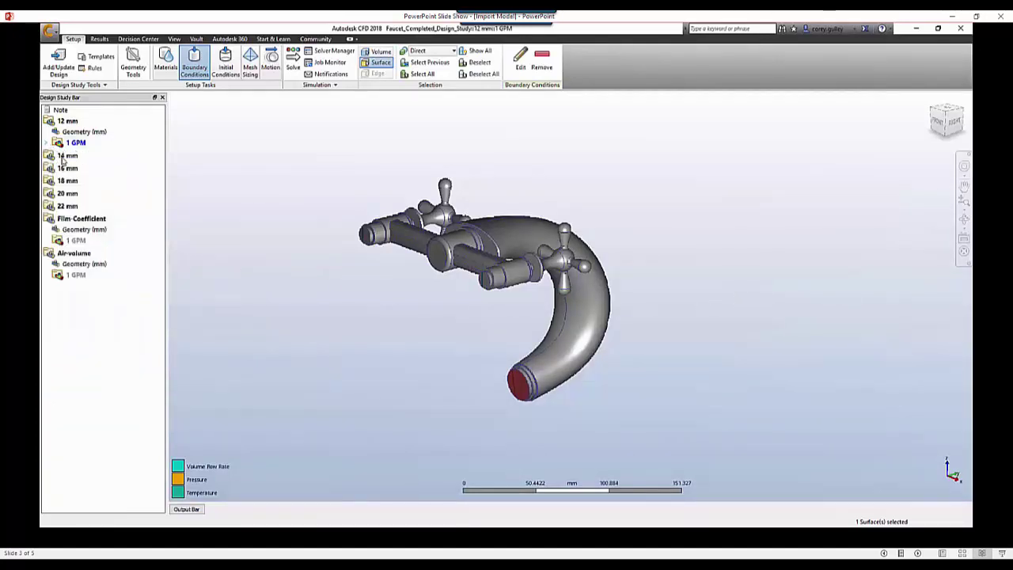
left_click(75, 242)
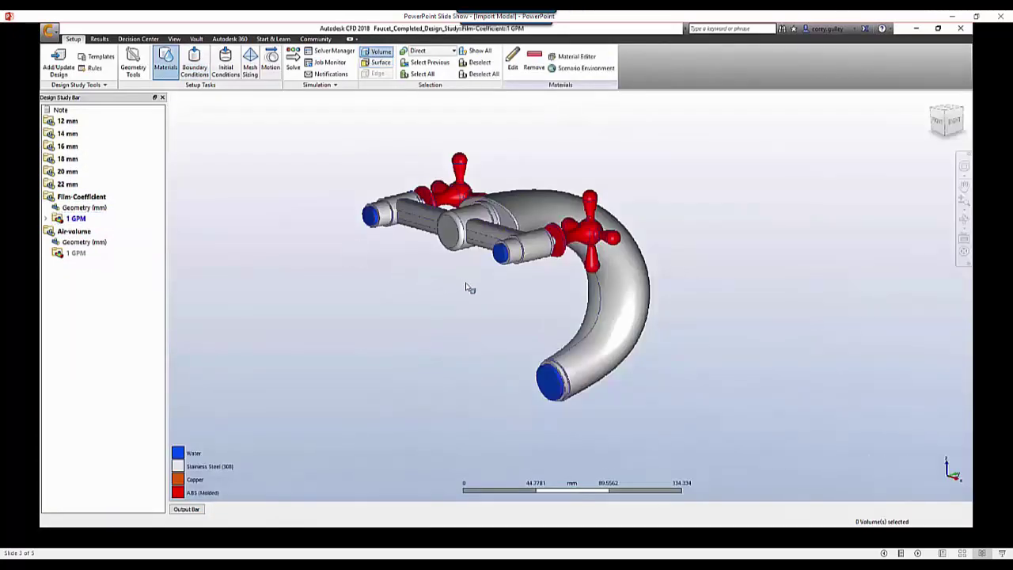
middle_click_drag(467, 287, 447, 308)
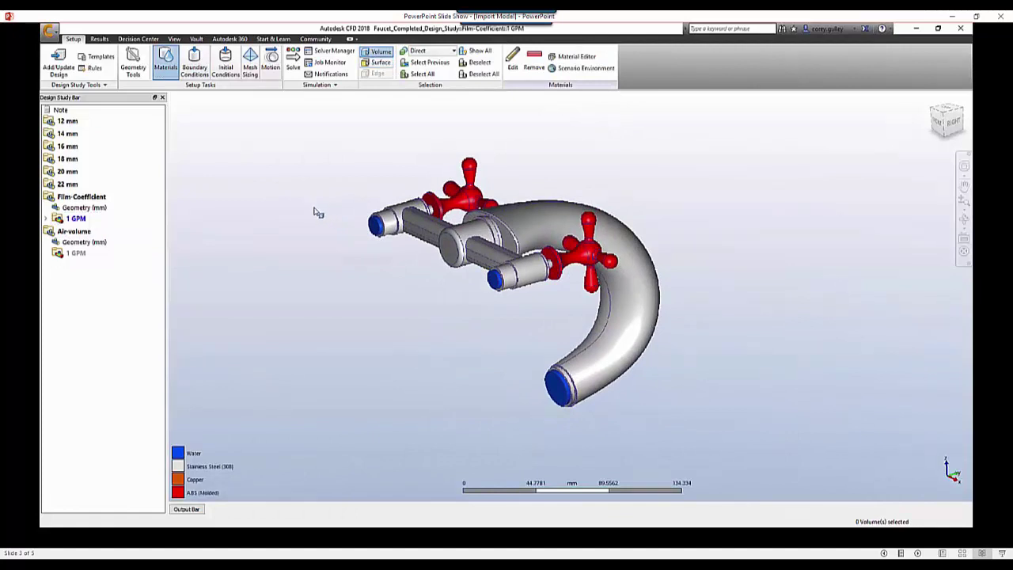
left_click(46, 217)
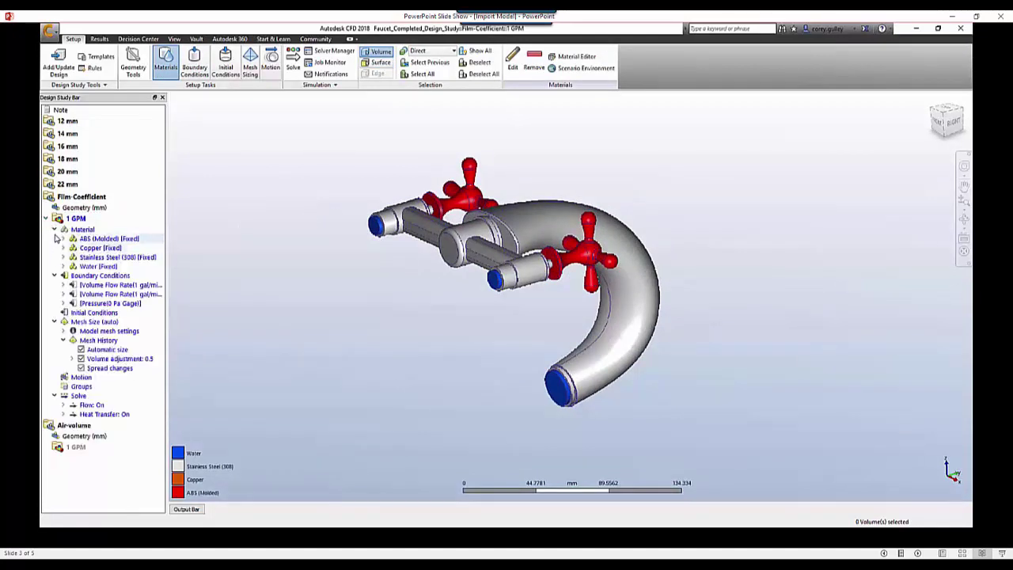
left_click(53, 229)
left_click(87, 238)
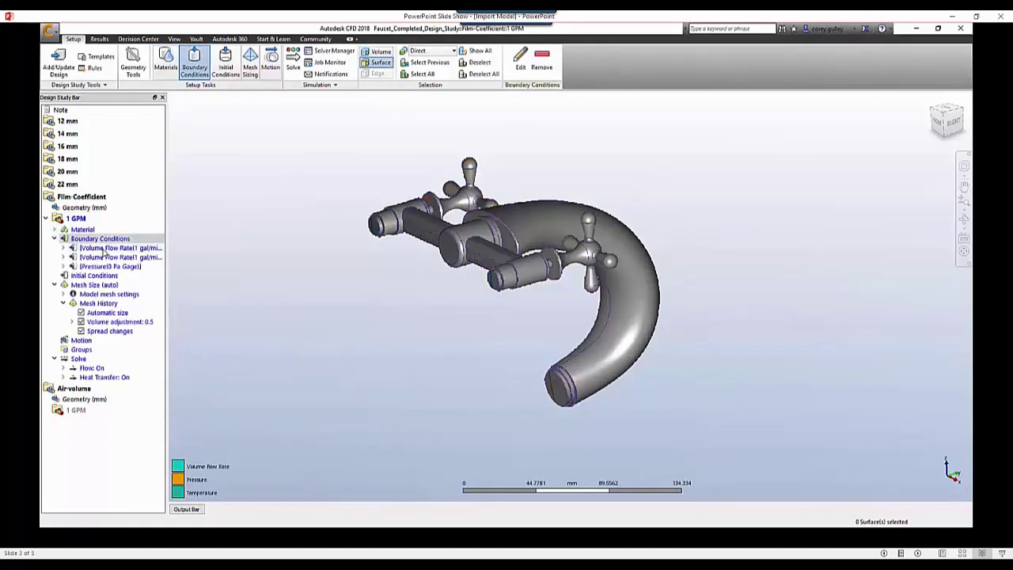
right_click(279, 200)
Edit the boundary condition to Film Coefficient 10 W/m2/K with a 70 °F reference temperature
left_click(302, 274)
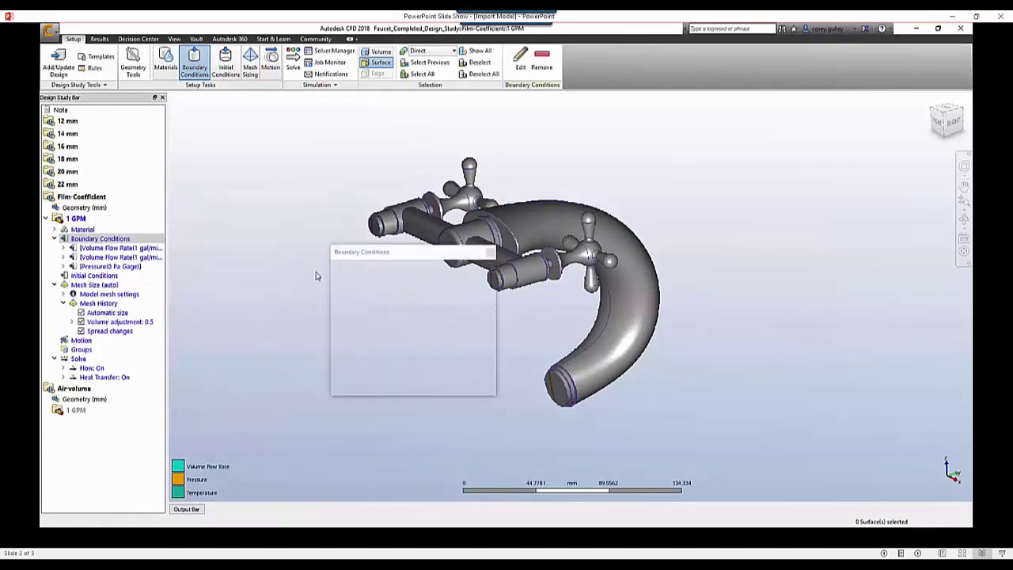
left_click(440, 274)
left_click_drag(486, 299, 481, 318)
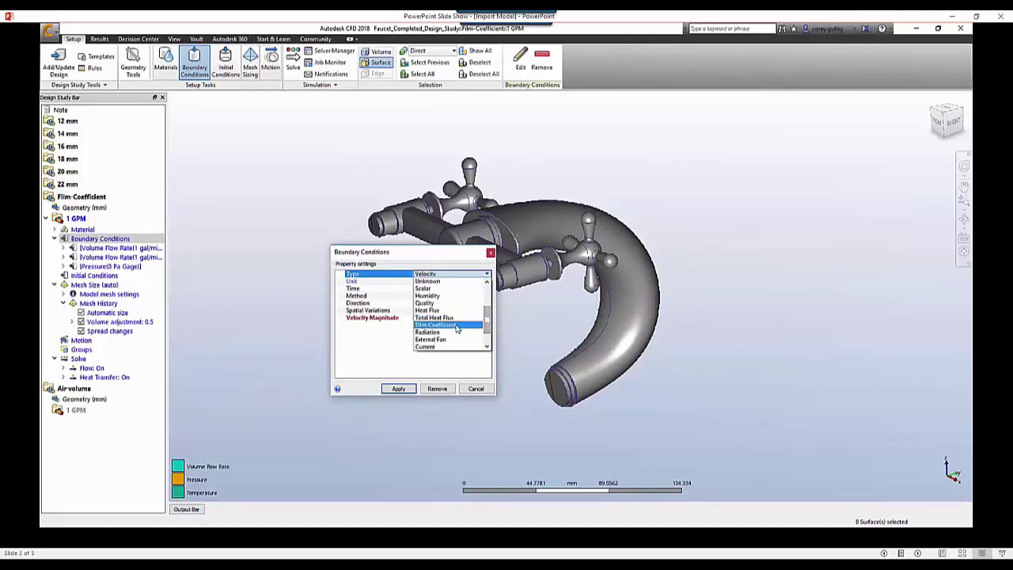
left_click(455, 325)
left_click(433, 288)
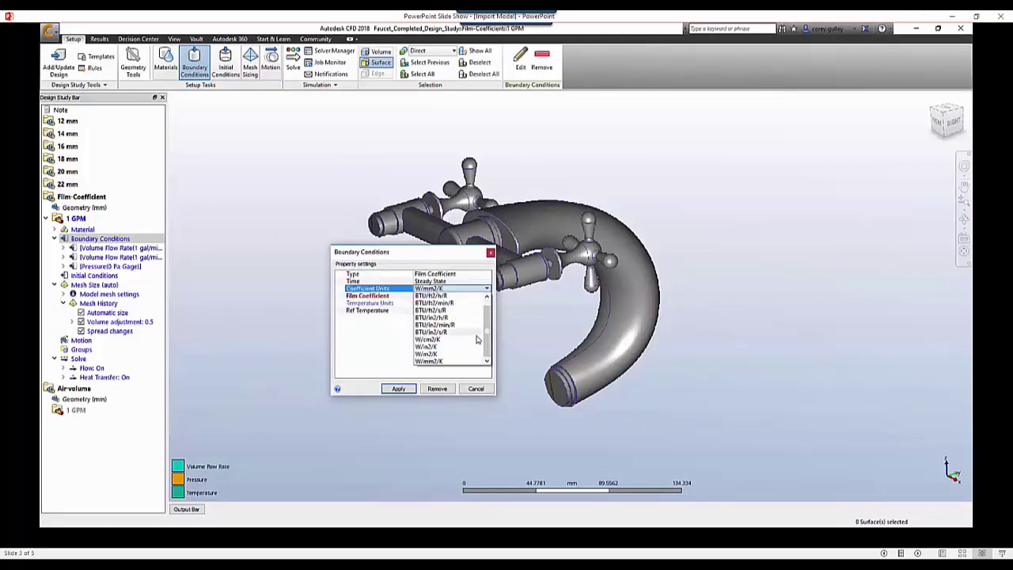
left_click(455, 358)
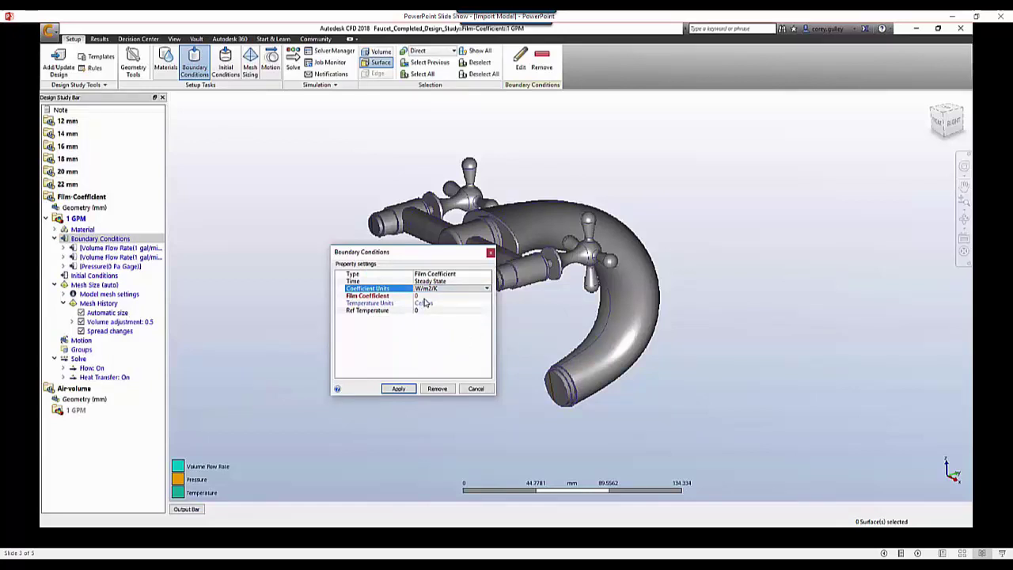
left_click(423, 296)
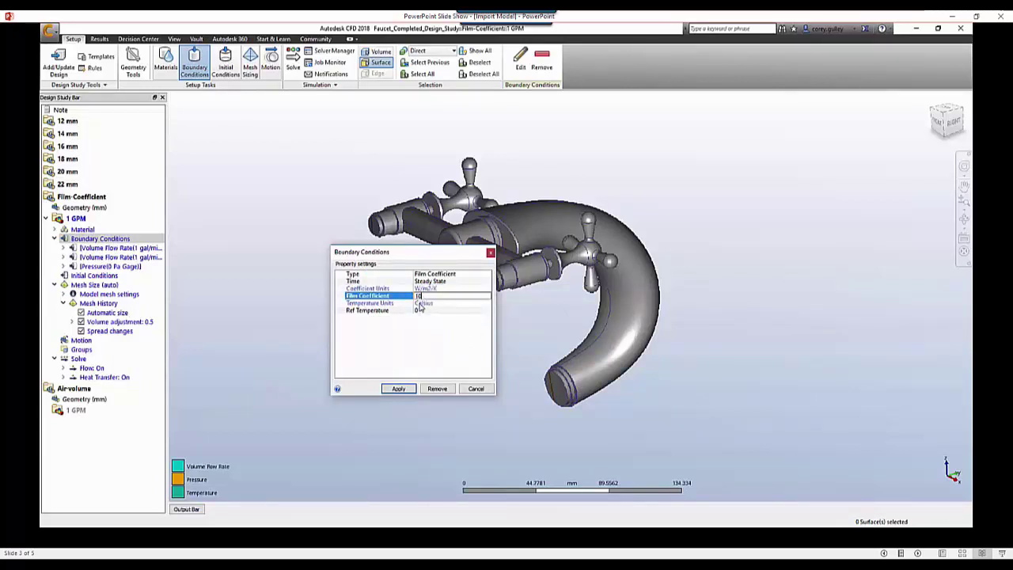
type("10")
left_click(423, 303)
left_click(440, 317)
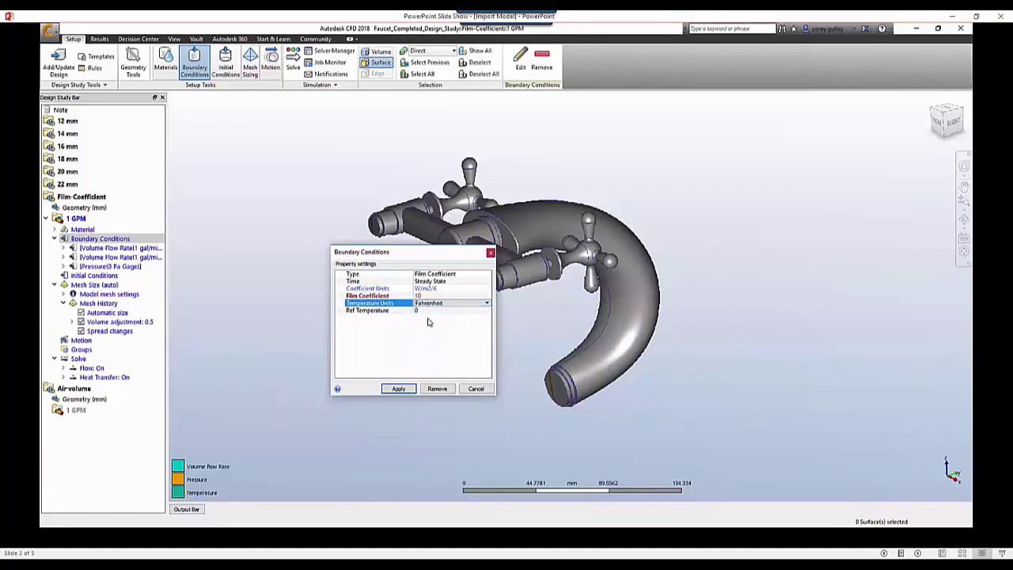
left_click(424, 313)
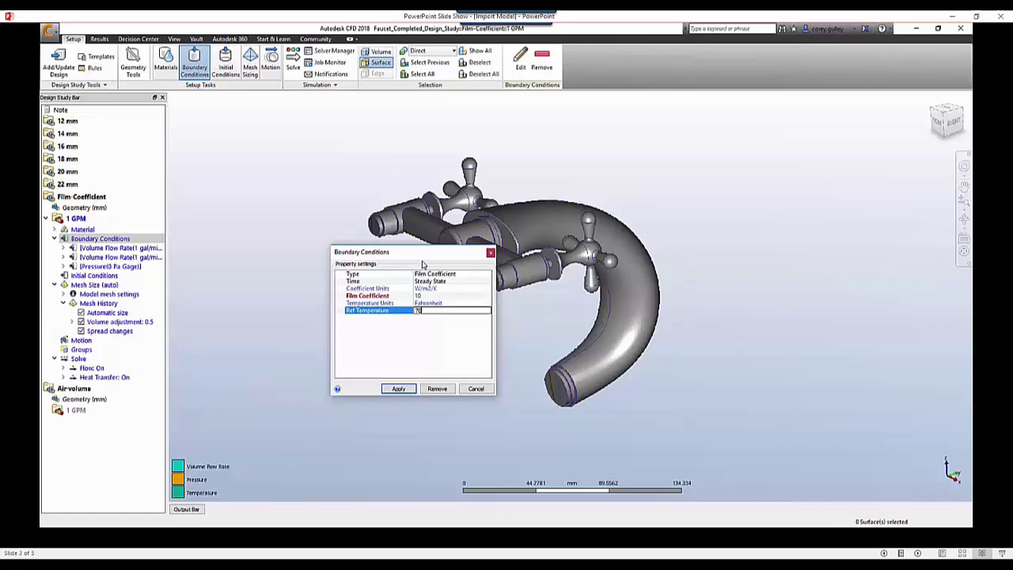
left_click_drag(405, 253, 239, 206)
Select the faucet's spout surfaces and vertical pipe surfaces
left_click(639, 289)
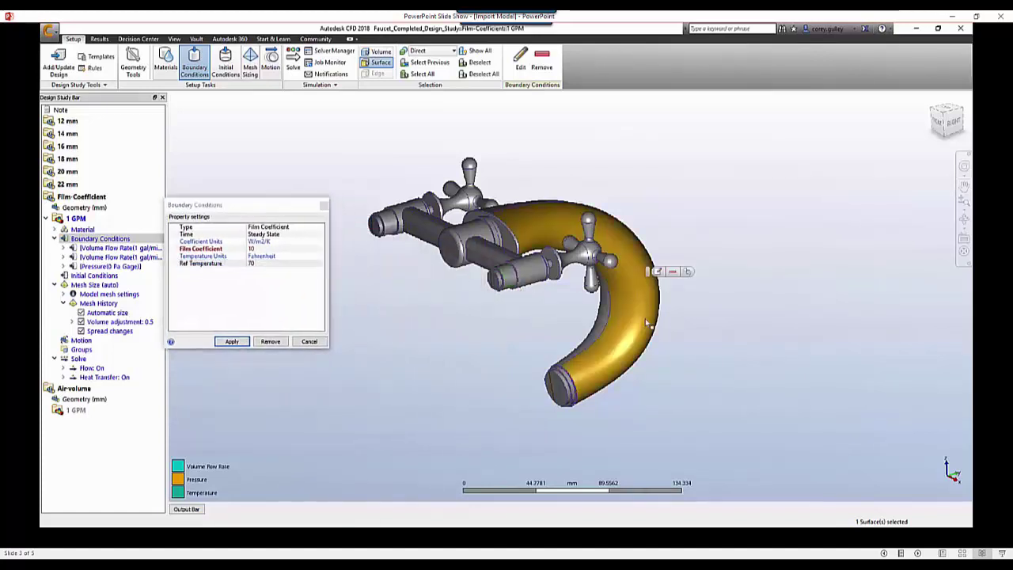
middle_click_drag(645, 318, 608, 207, "shift")
left_click(607, 207)
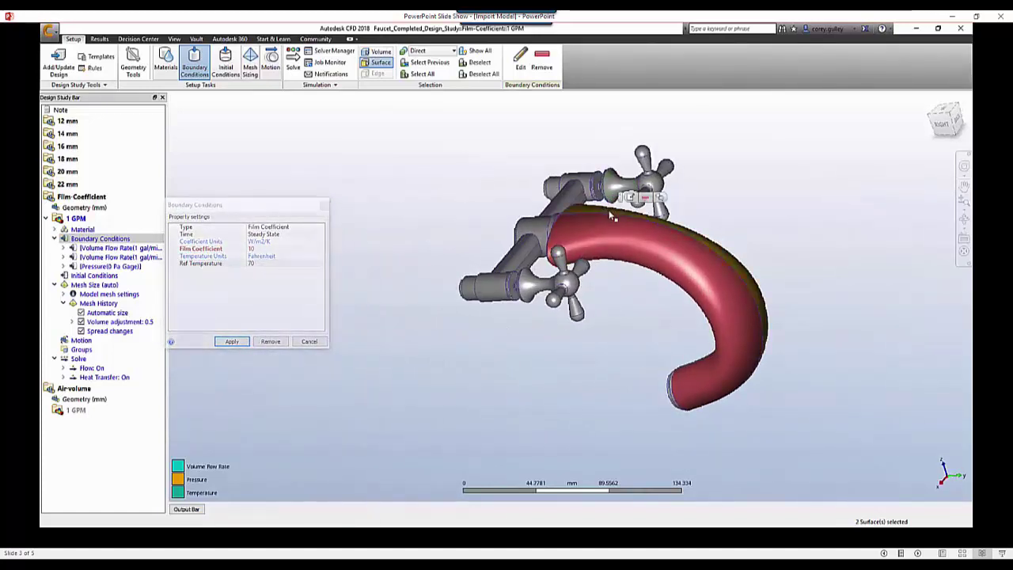
left_click(945, 114)
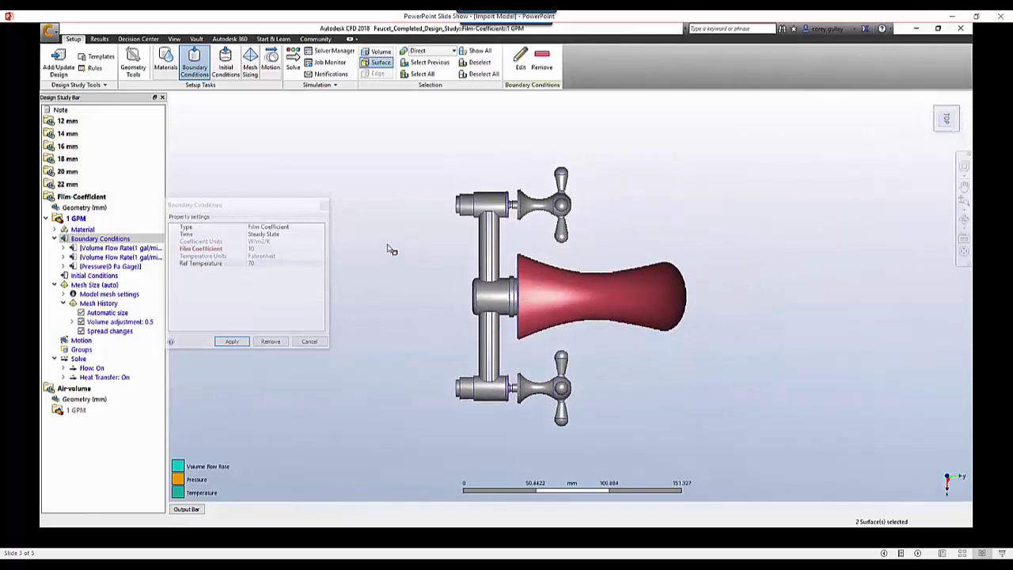
left_click(489, 238)
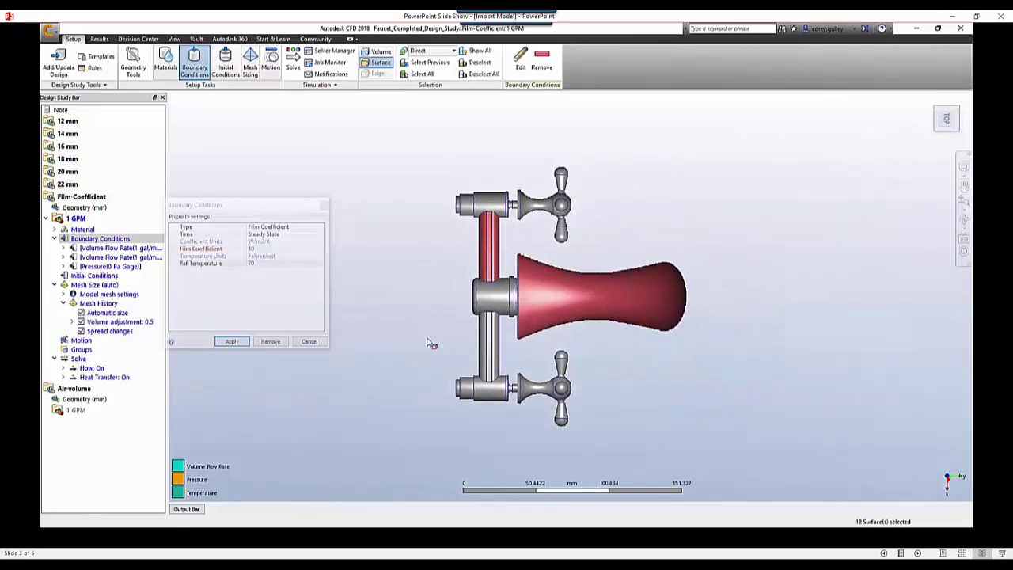
left_click(489, 348)
left_click(544, 326)
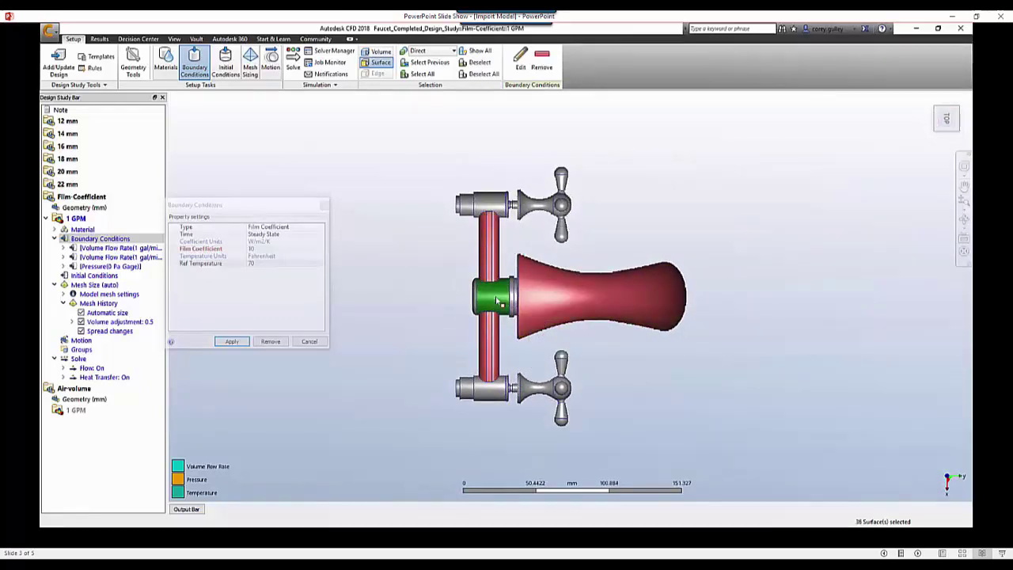
scroll(495, 296, "up", 4)
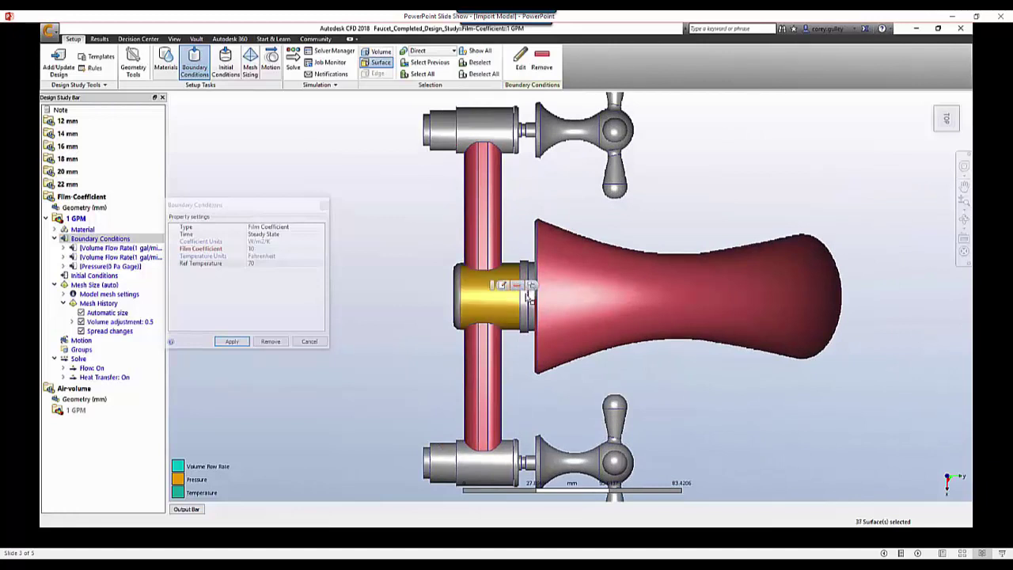
Add the central hub, ring, and top and bottom cylinders with their end caps to the selection
left_click(484, 303)
left_click(524, 297)
left_click(497, 177)
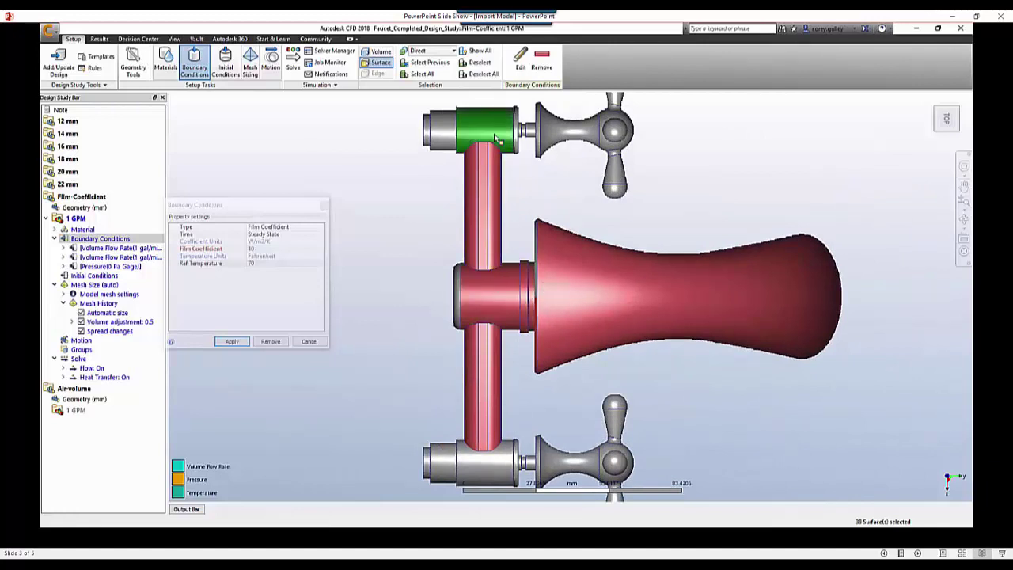
left_click(483, 130)
left_click(434, 130)
left_click(467, 115)
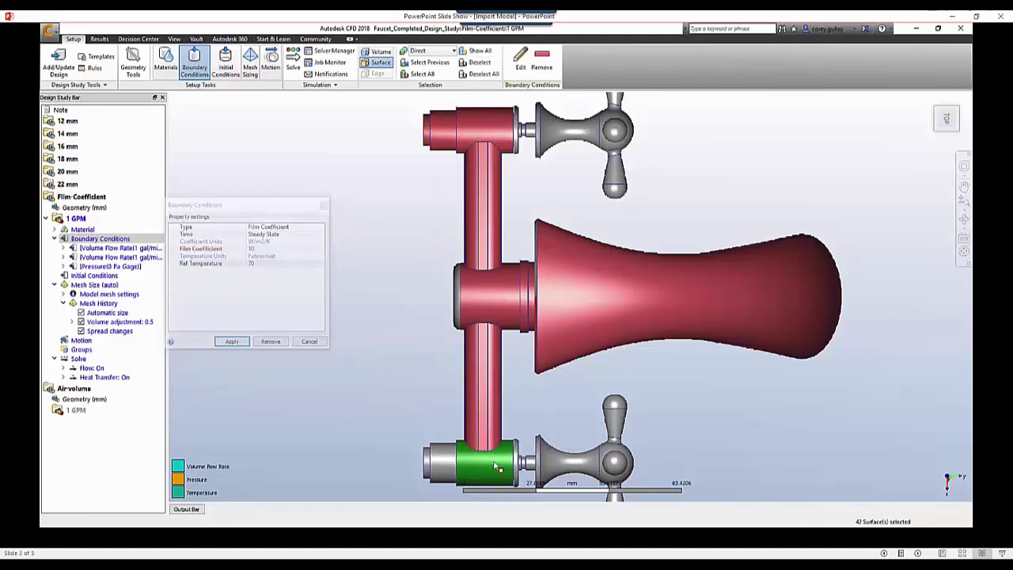
left_click(460, 466)
left_click(430, 470)
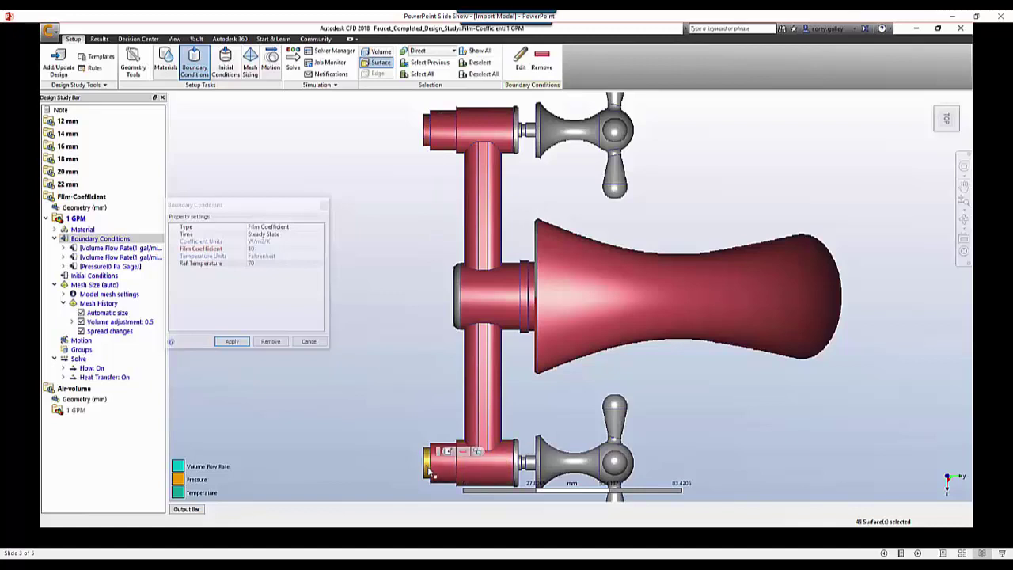
Apply the 10 W/m²K film coefficient to the selected faucet surfaces
left_click(232, 341)
middle_click_drag(426, 420, 224, 305, "shift")
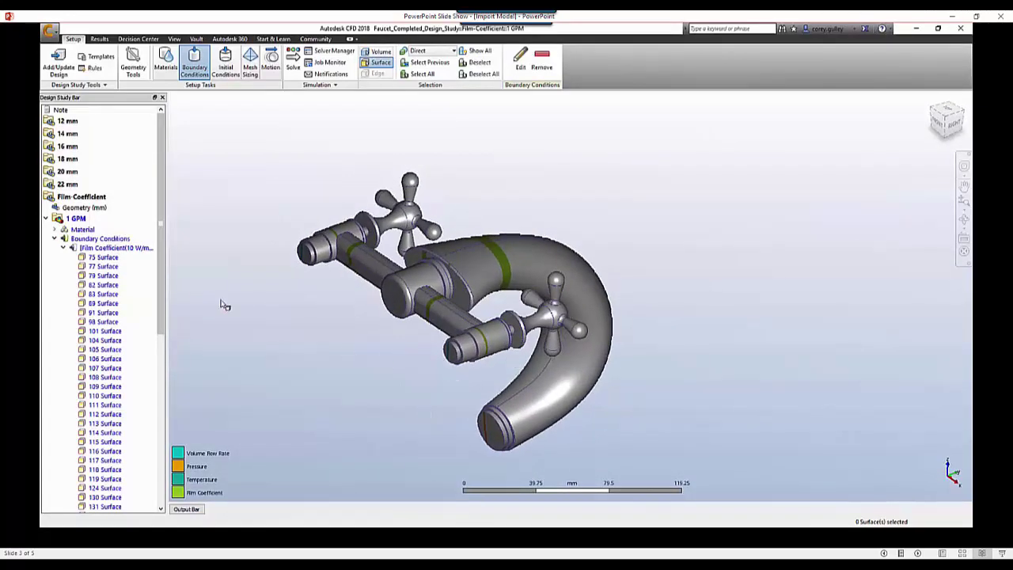
left_click(45, 219)
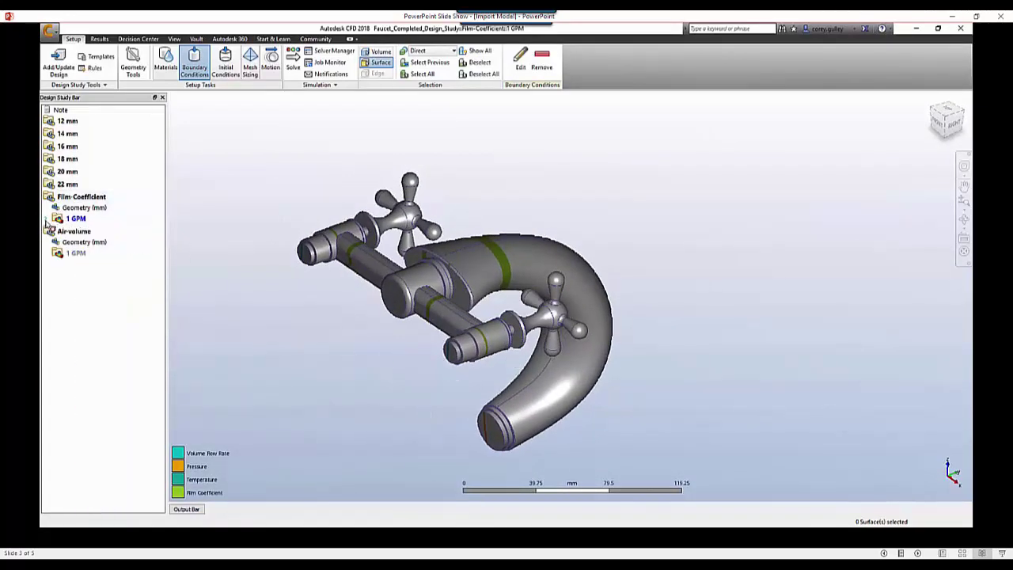
Activate the Air-volume 1 GPM scenario and show its boundary condition setup
double_click(75, 253)
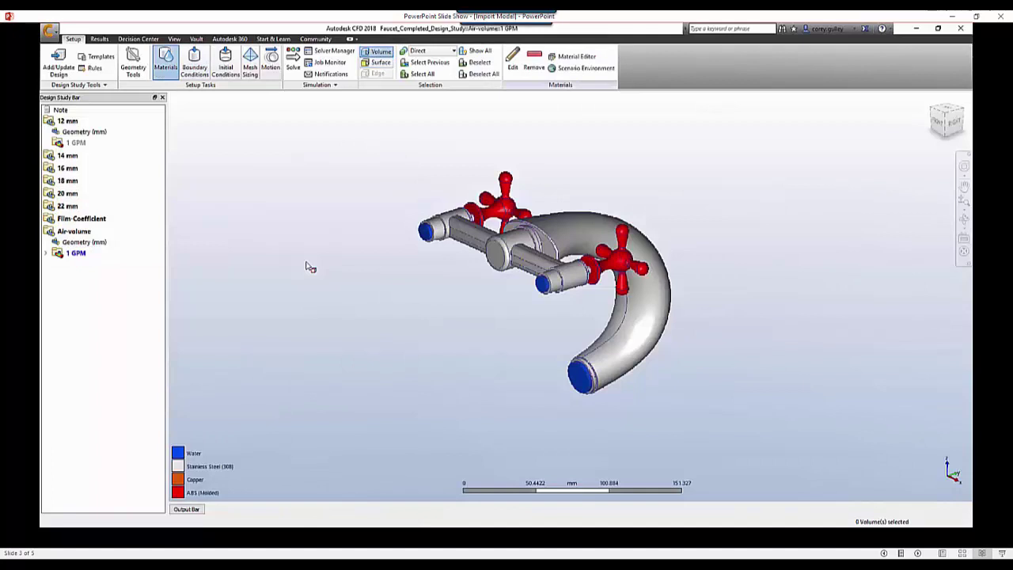
left_click(45, 253)
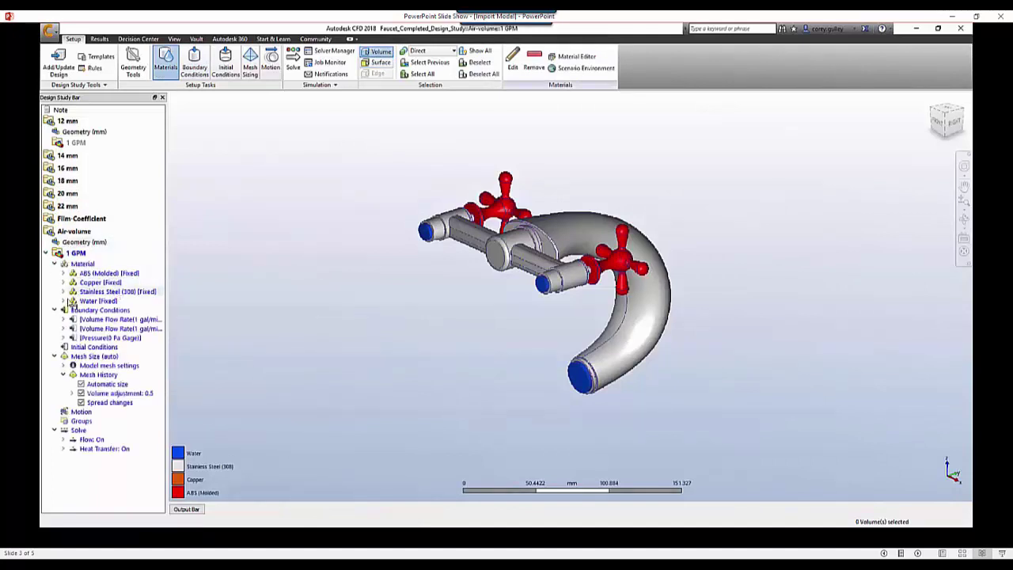
left_click(53, 263)
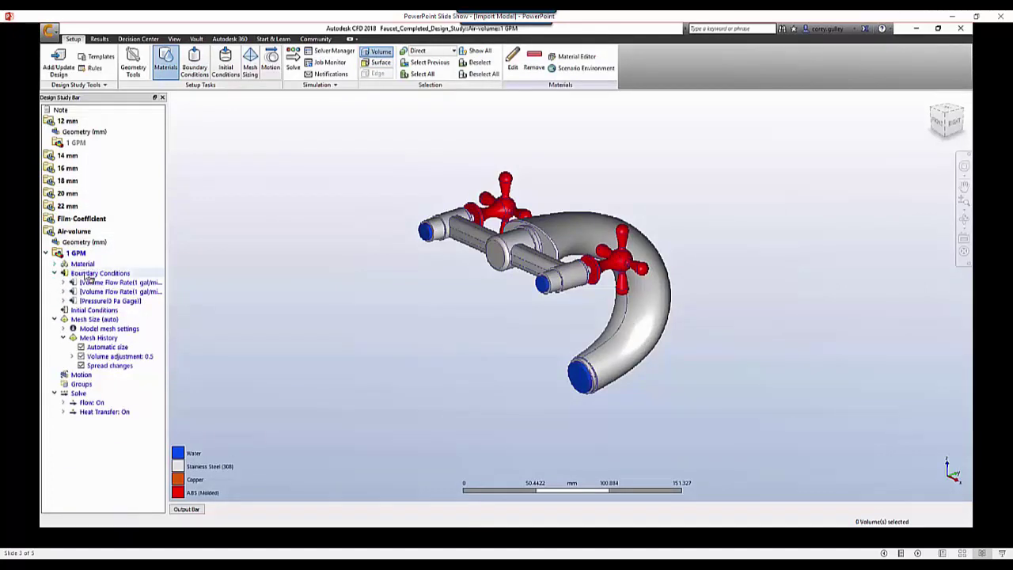
left_click(90, 275)
Open Geometry Tools, discard the existing mesh settings, and preview an external volume
left_click(139, 69)
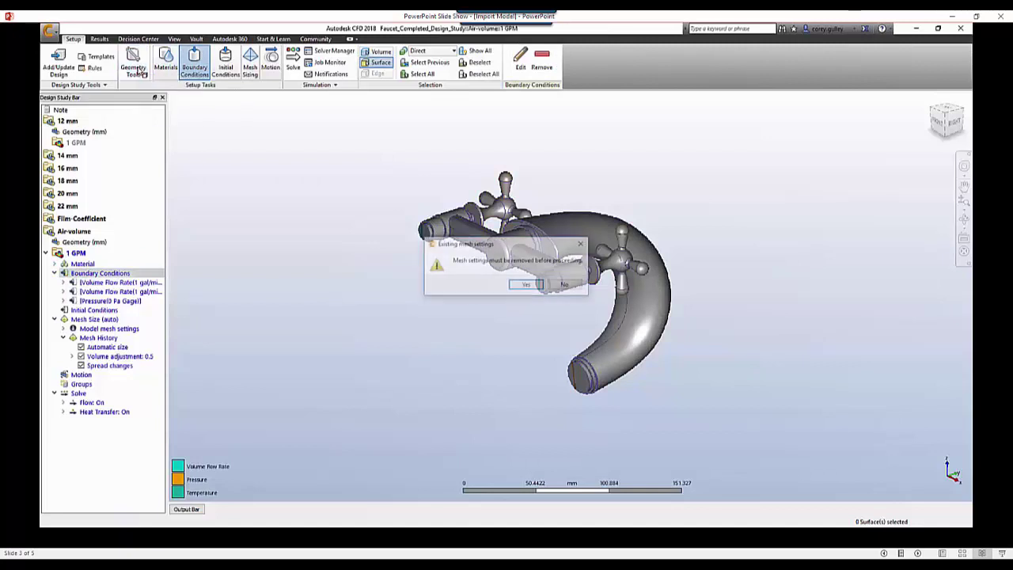
left_click(526, 284)
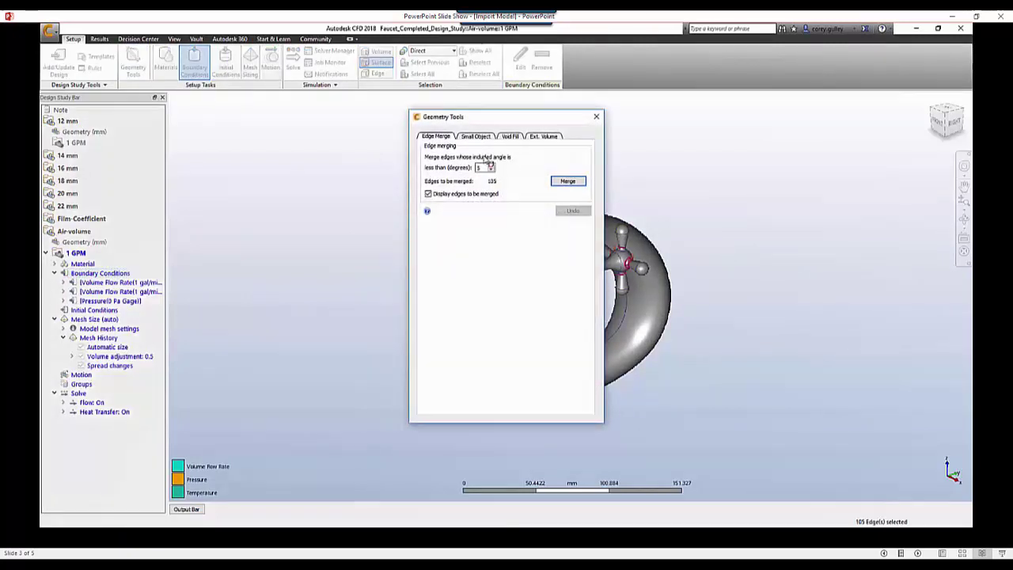
left_click(511, 138)
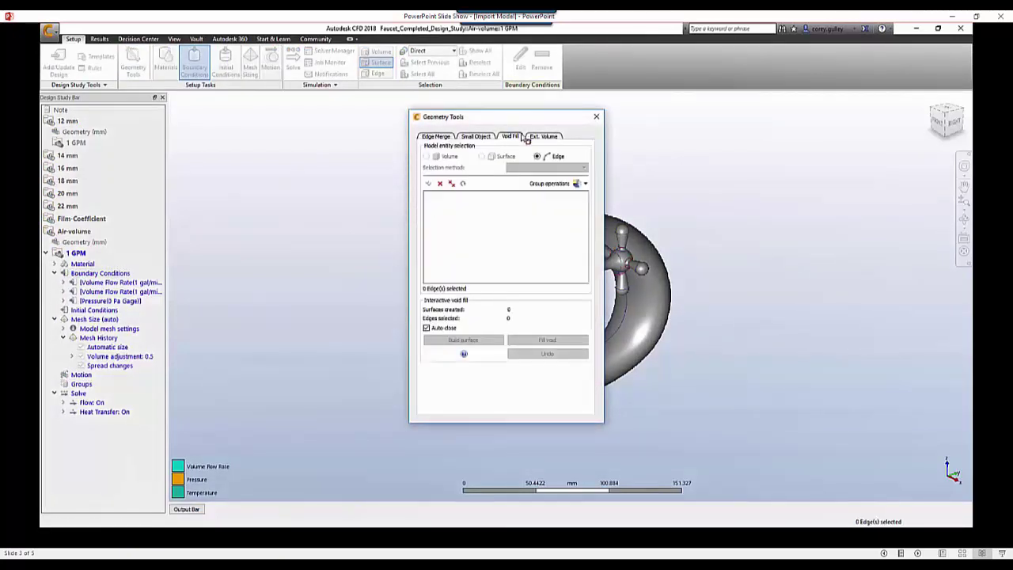
left_click(543, 136)
In the Front view, widen the box left and right and raise its top
left_click_drag(528, 120, 198, 115)
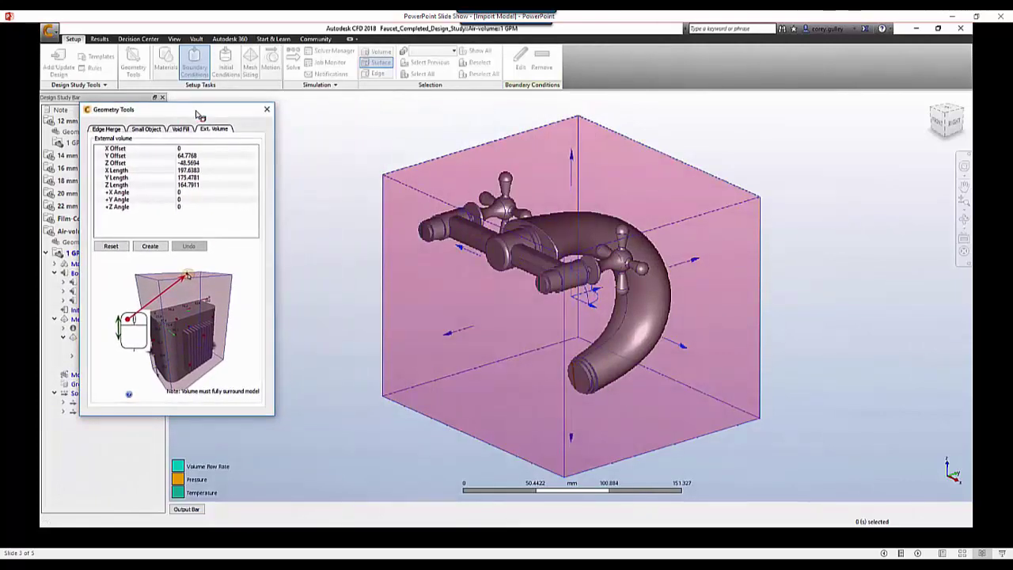
left_click(938, 122)
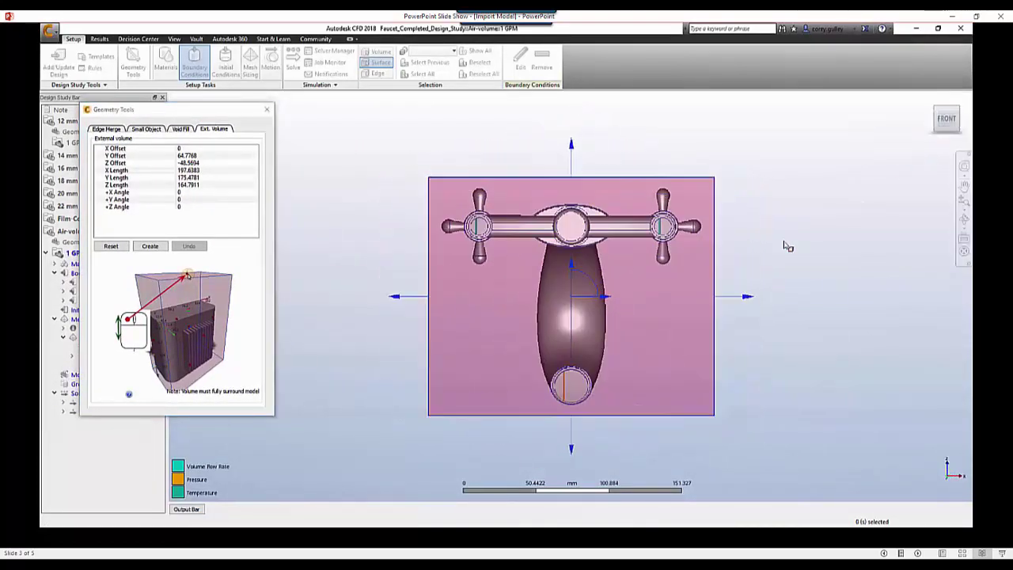
left_click_drag(747, 296, 759, 296)
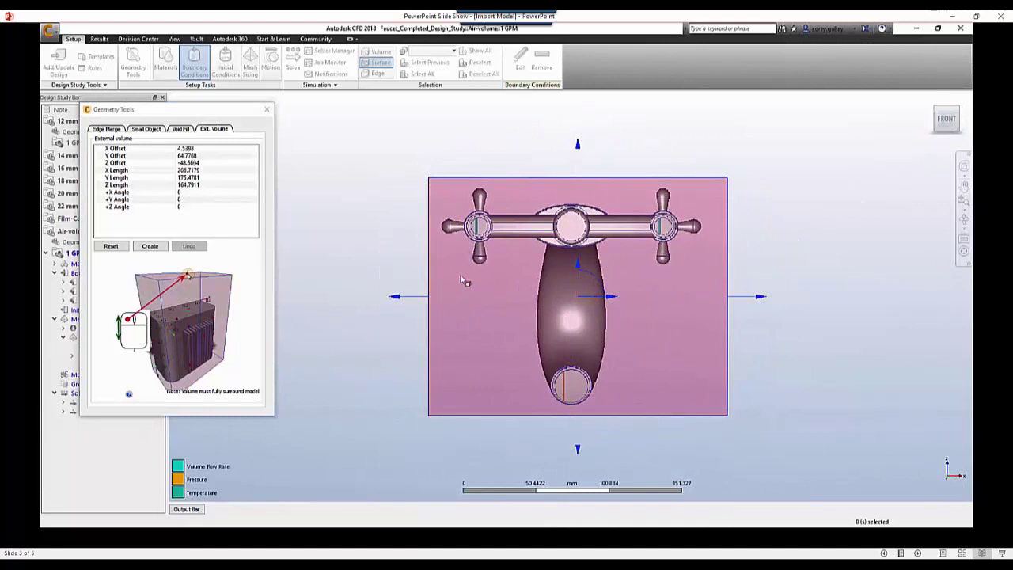
left_click_drag(394, 300, 383, 295)
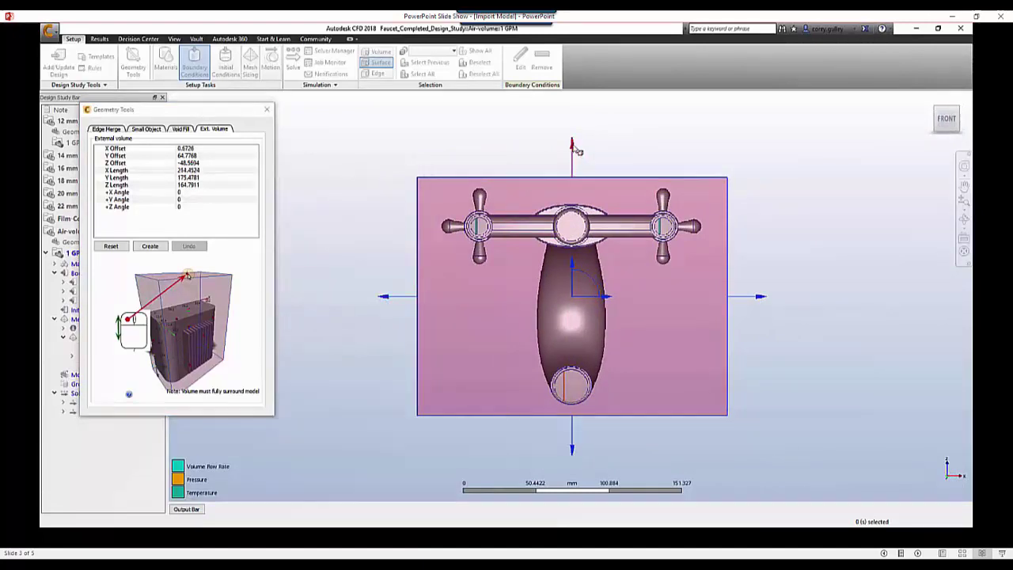
left_click_drag(572, 142, 572, 128)
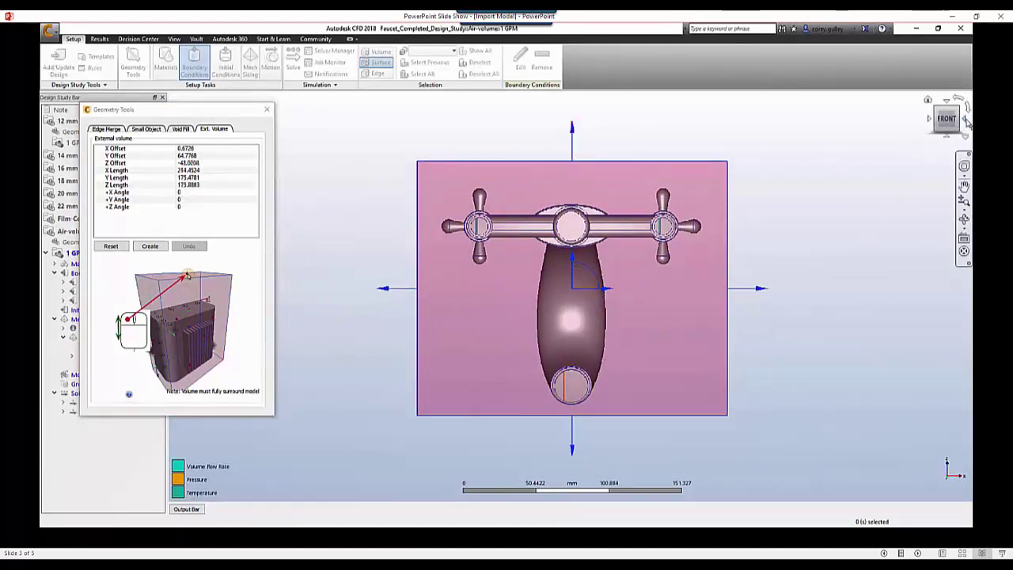
In the Right view, lengthen the box on both sides, raise its top further, and return to isometric
left_click(963, 134)
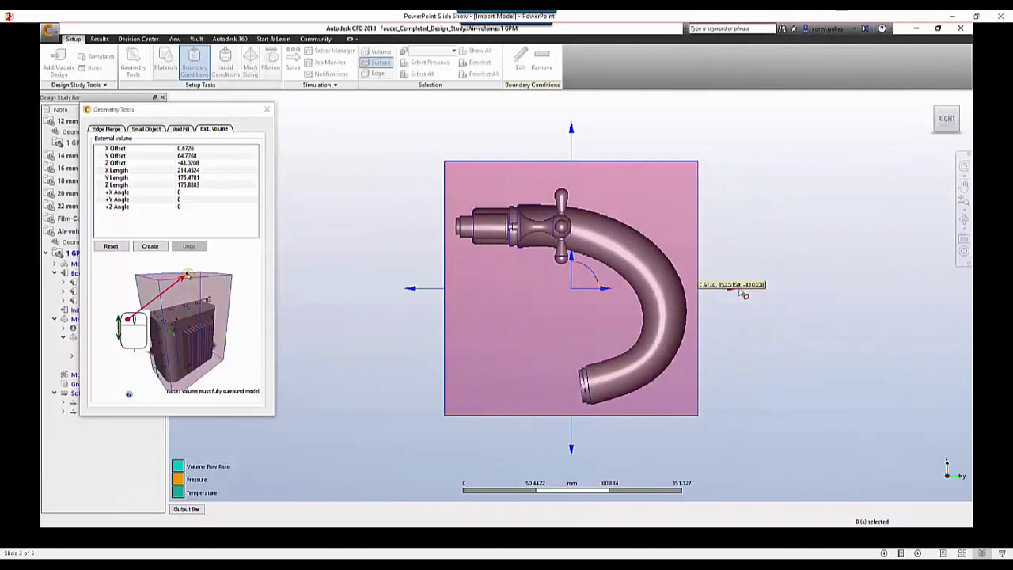
left_click_drag(732, 289, 793, 291)
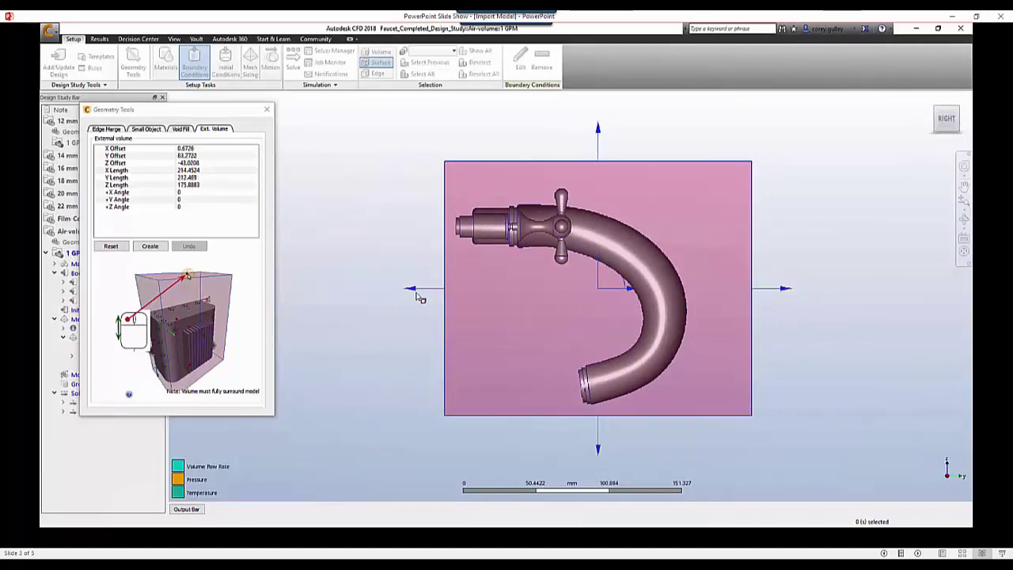
left_click_drag(411, 291, 388, 291)
left_click_drag(586, 138, 583, 108)
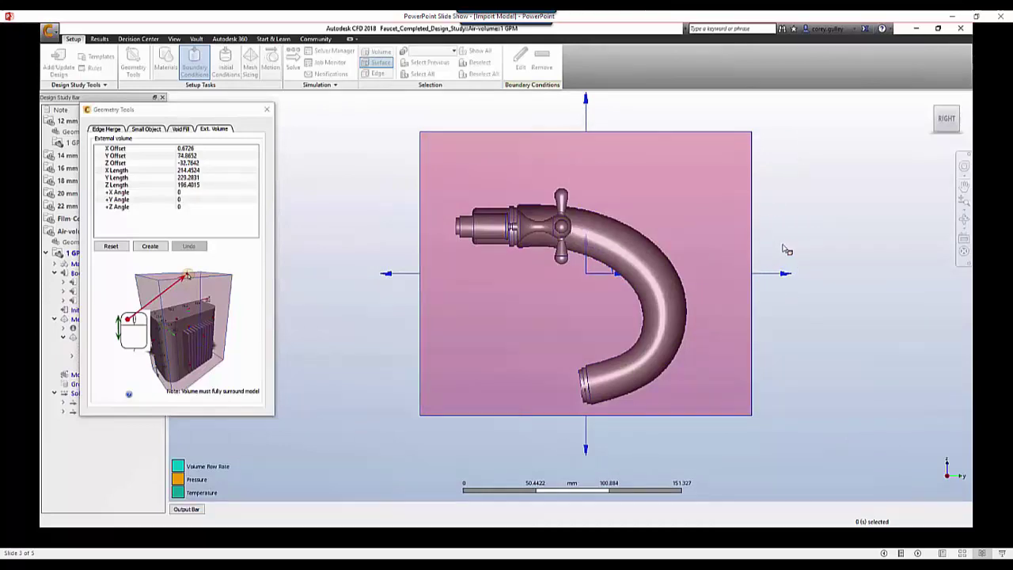
middle_click_drag(784, 251, 940, 95, "shift")
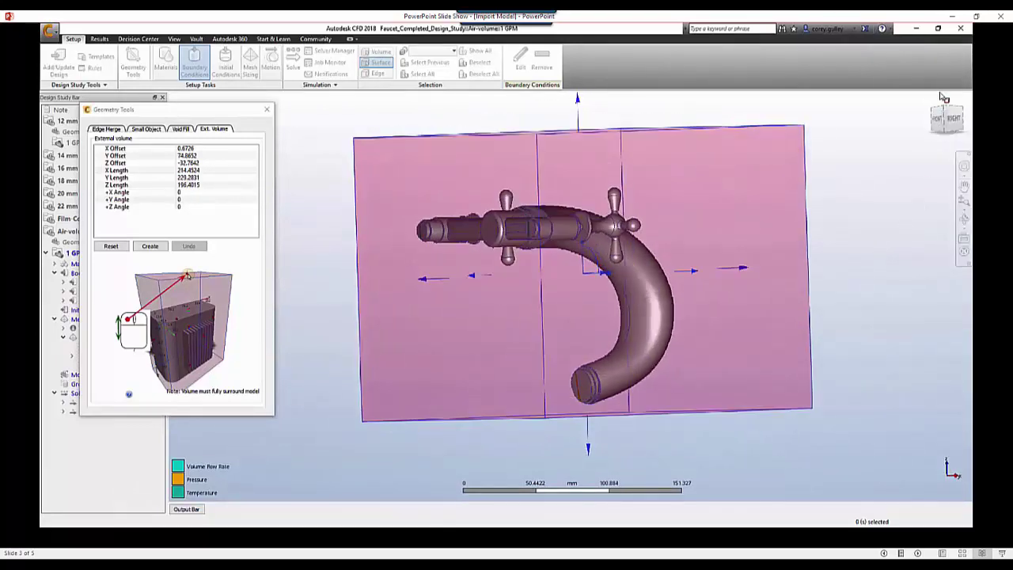
left_click(931, 103)
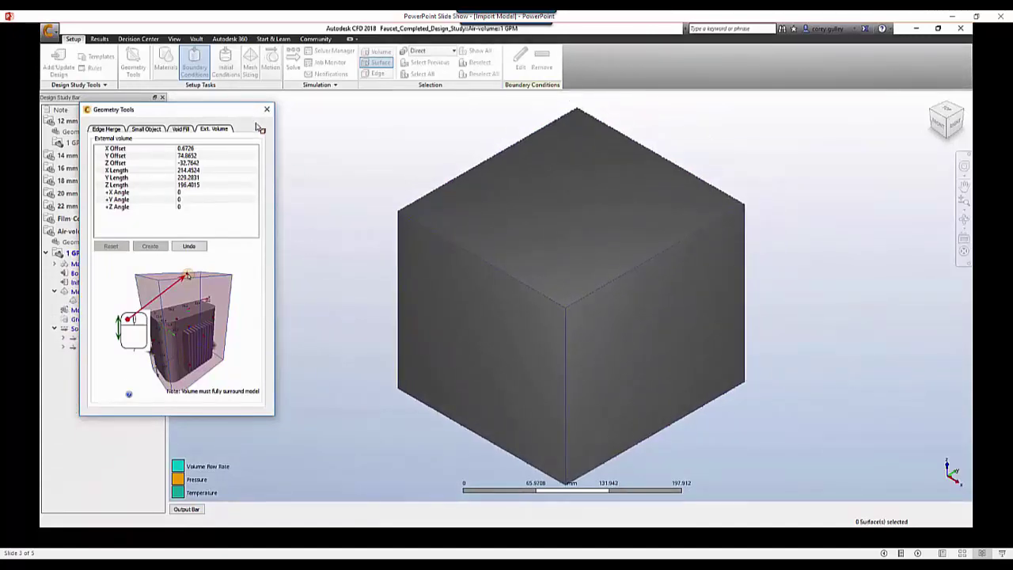
Assign the Air material to the external box
left_click(267, 110)
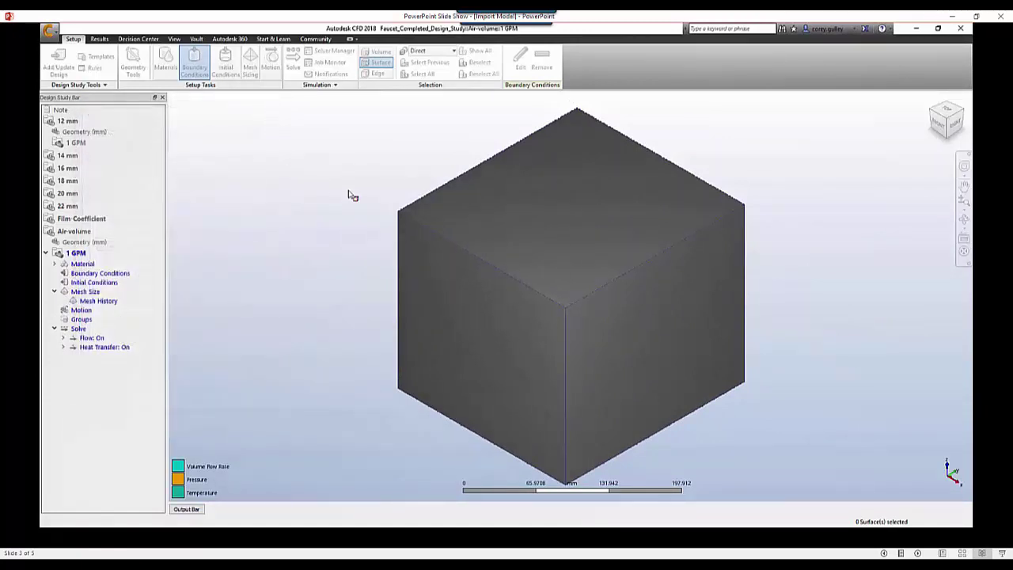
left_click(547, 205)
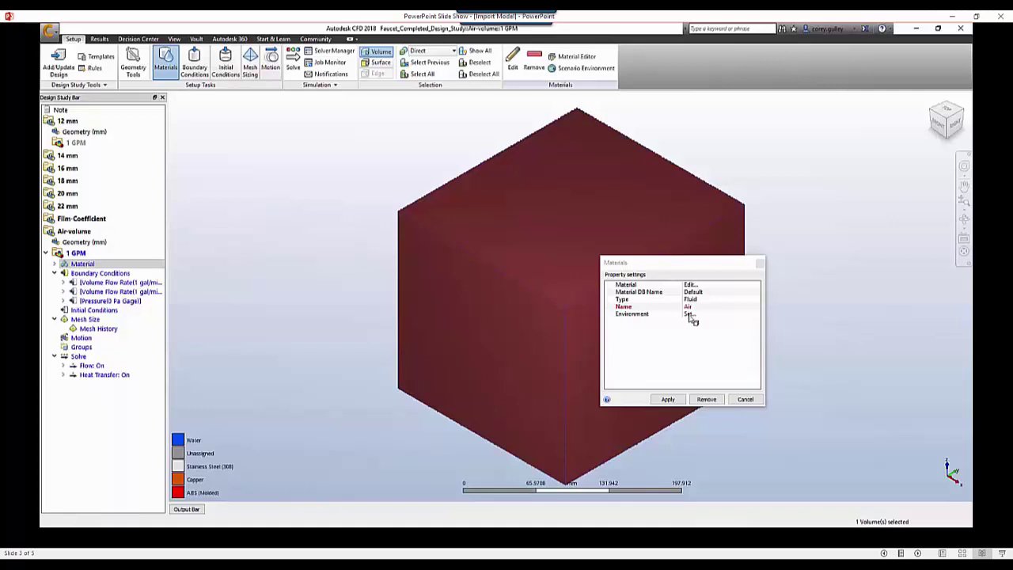
left_click(671, 399)
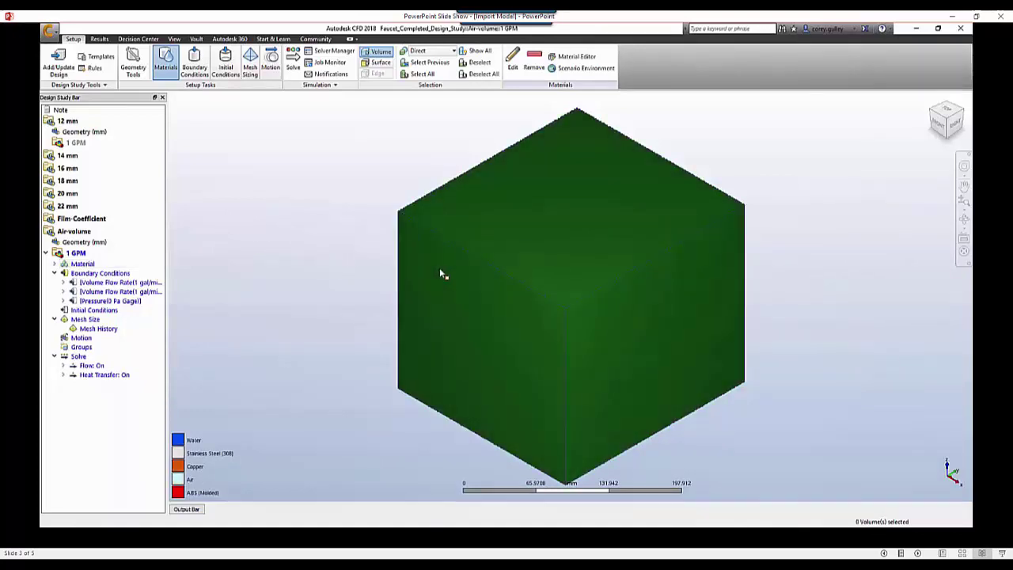
Hide the air box so the faucet inside is visible
middle_click(451, 269, "ctrl")
middle_click(345, 283, "ctrl")
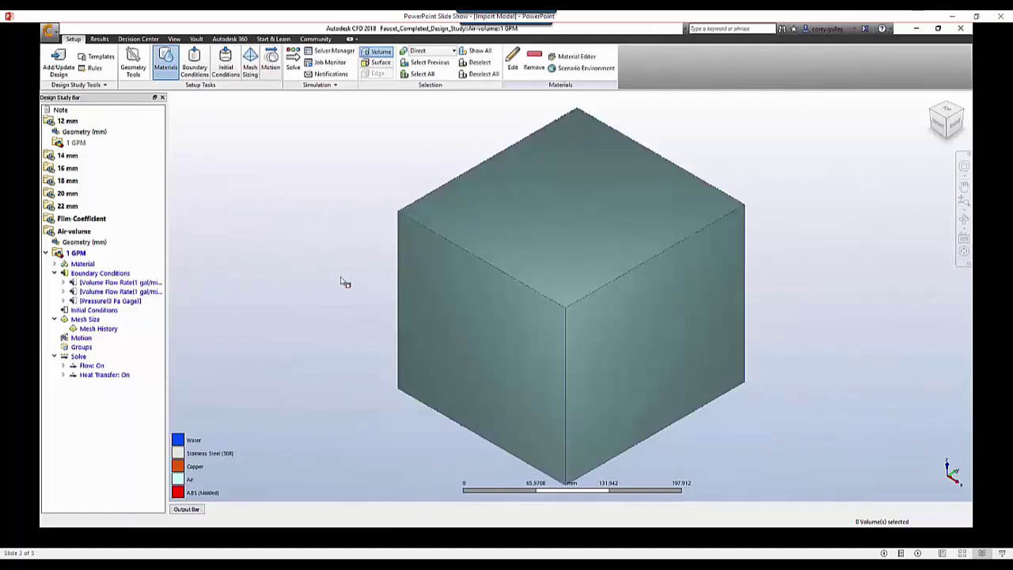
middle_click(345, 283, "ctrl")
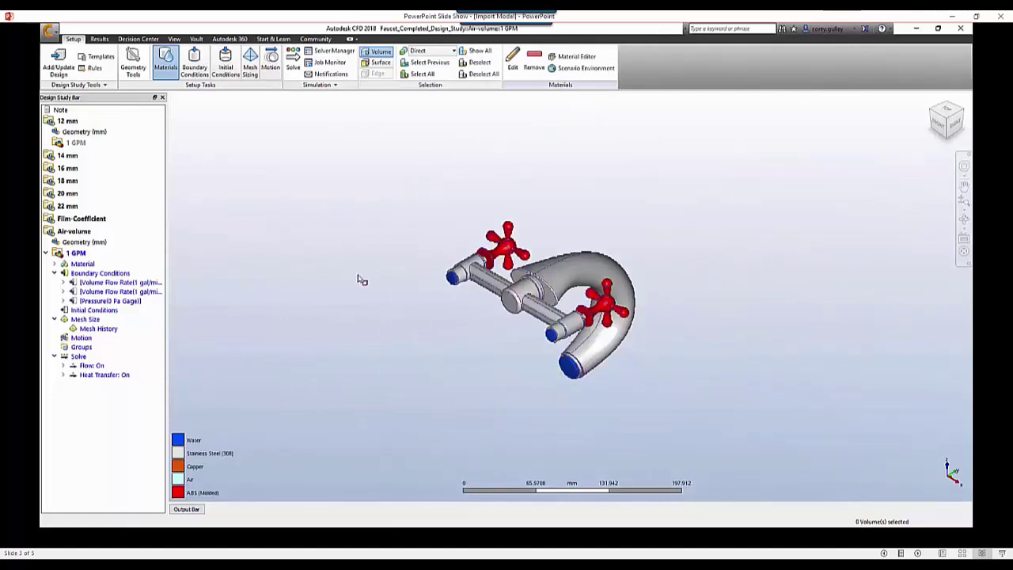